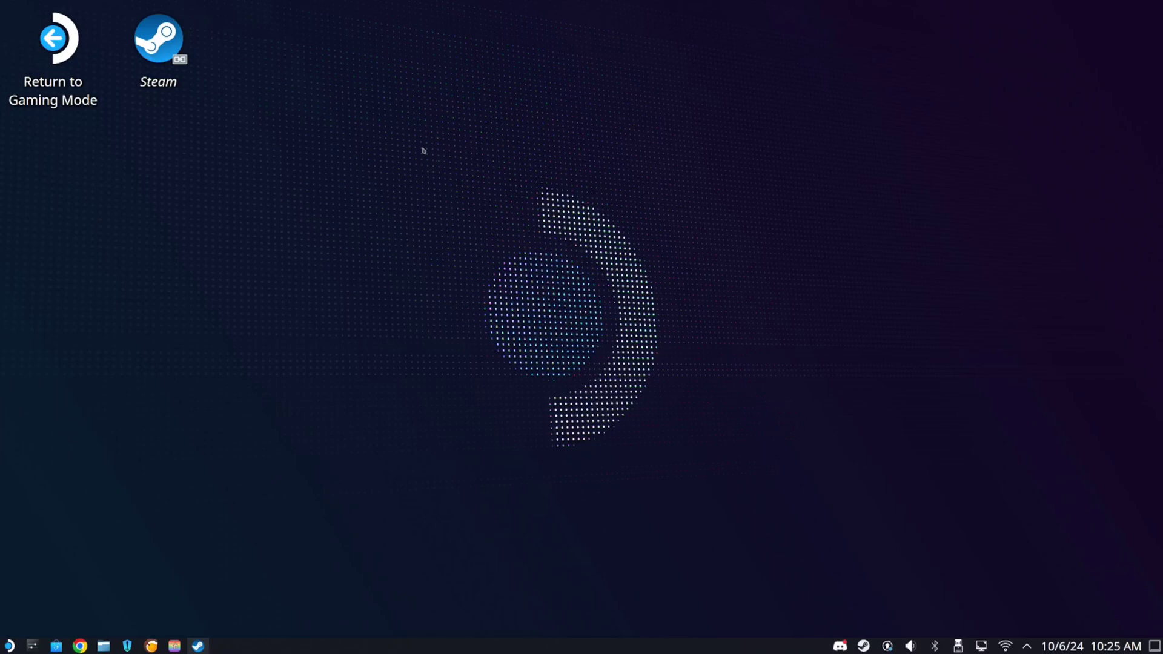
# Browse the Games category in Discover, then close Discover and launch Steam from the desktop
pyautogui.moveTo(382, 111); pyautogui.dragTo(428, 185)
pyautogui.click(56, 646)
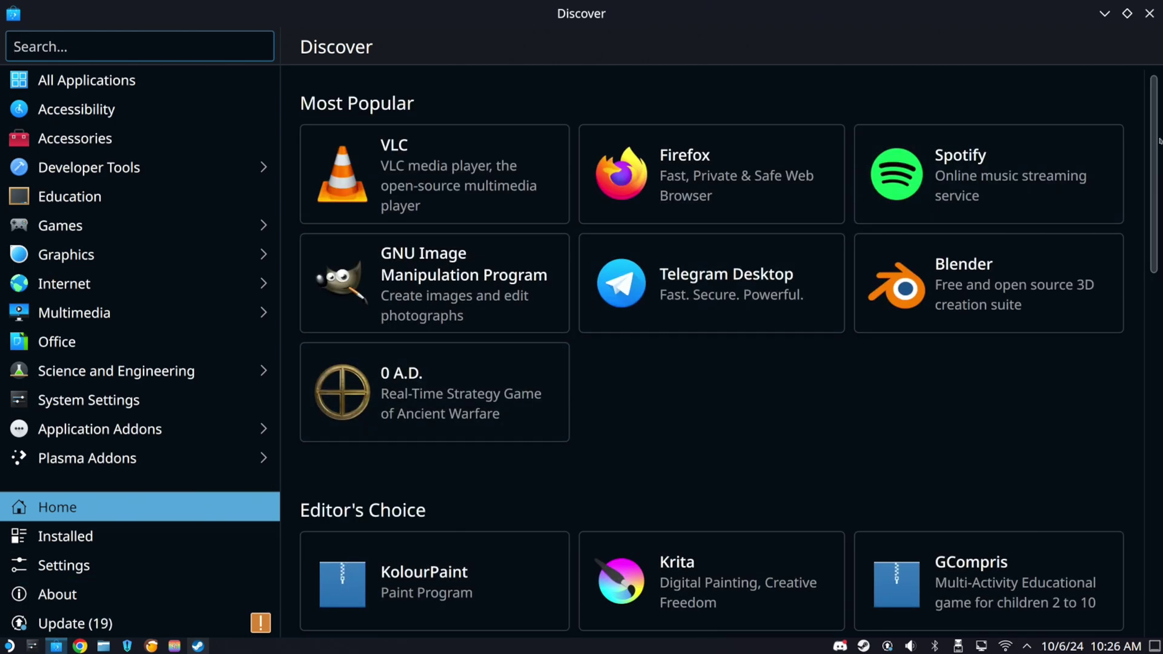
pyautogui.scroll(-1, 1156, 151)
pyautogui.moveTo(1156, 152); pyautogui.dragTo(1160, 280)
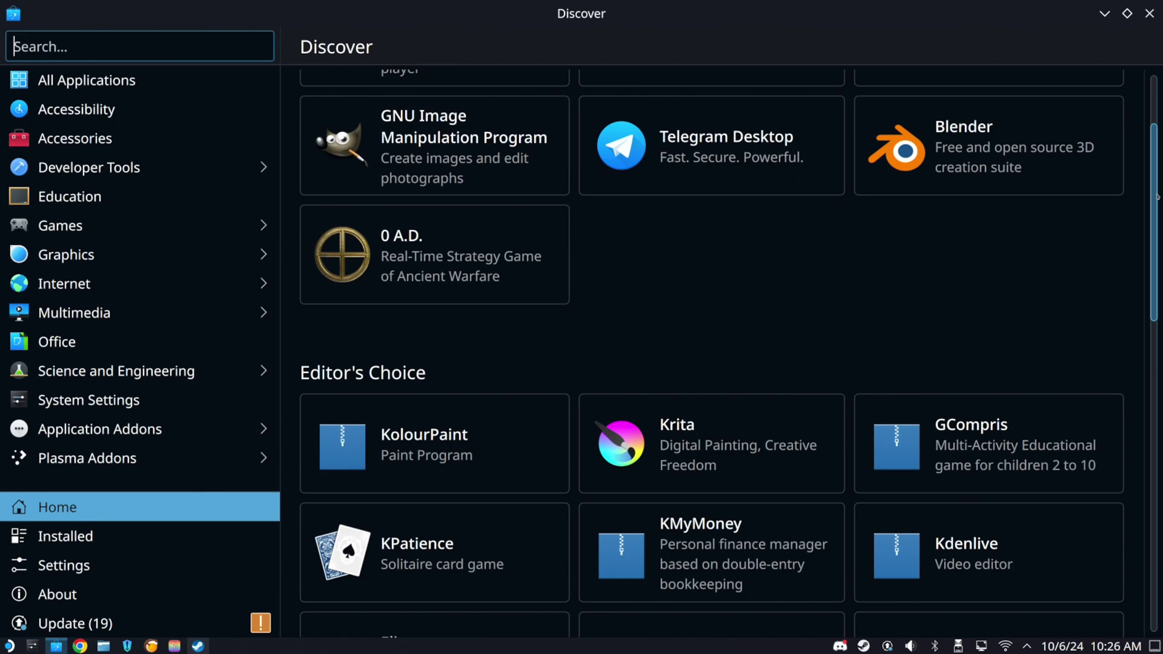
pyautogui.scroll(5, 1159, 279)
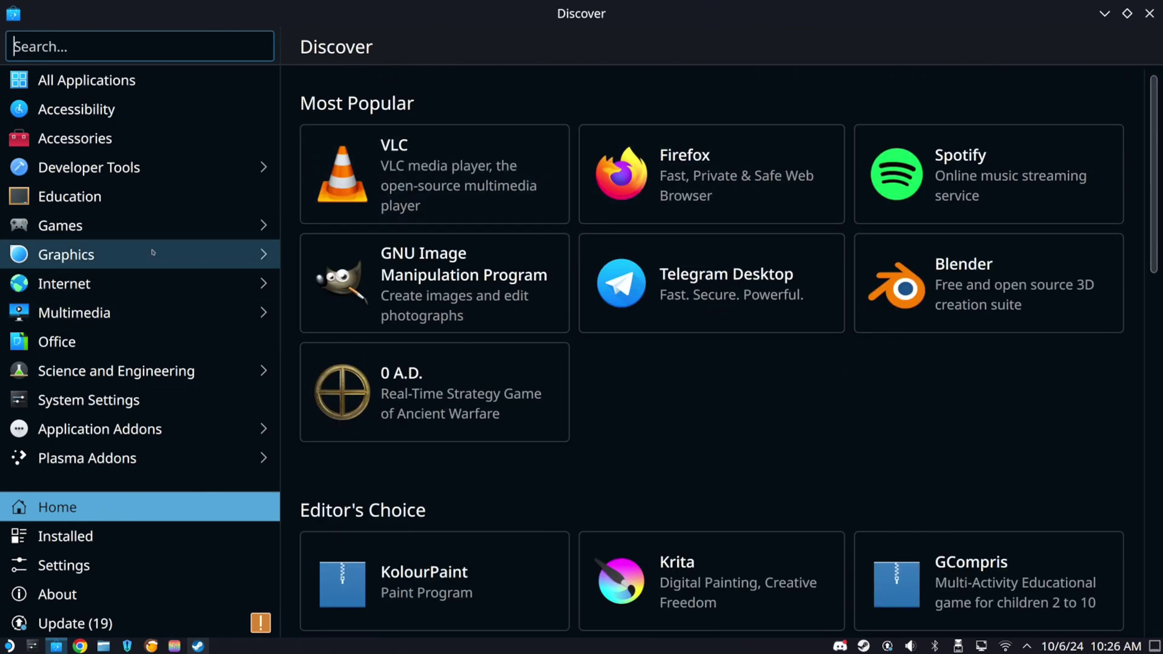
pyautogui.click(130, 223)
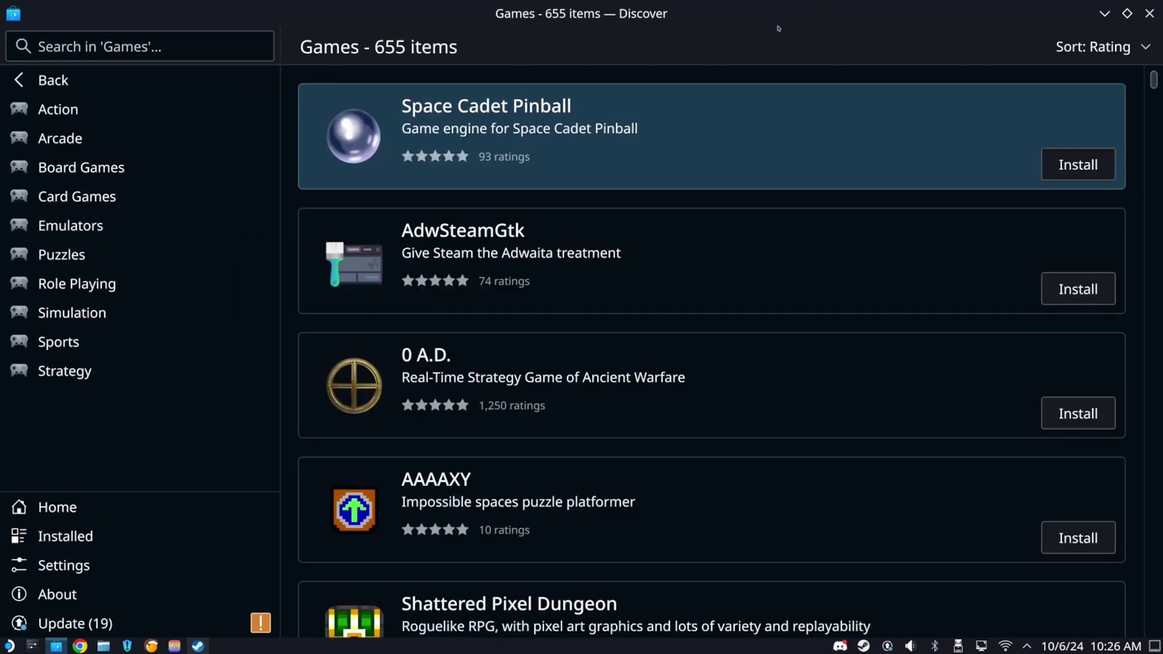
pyautogui.click(1145, 13)
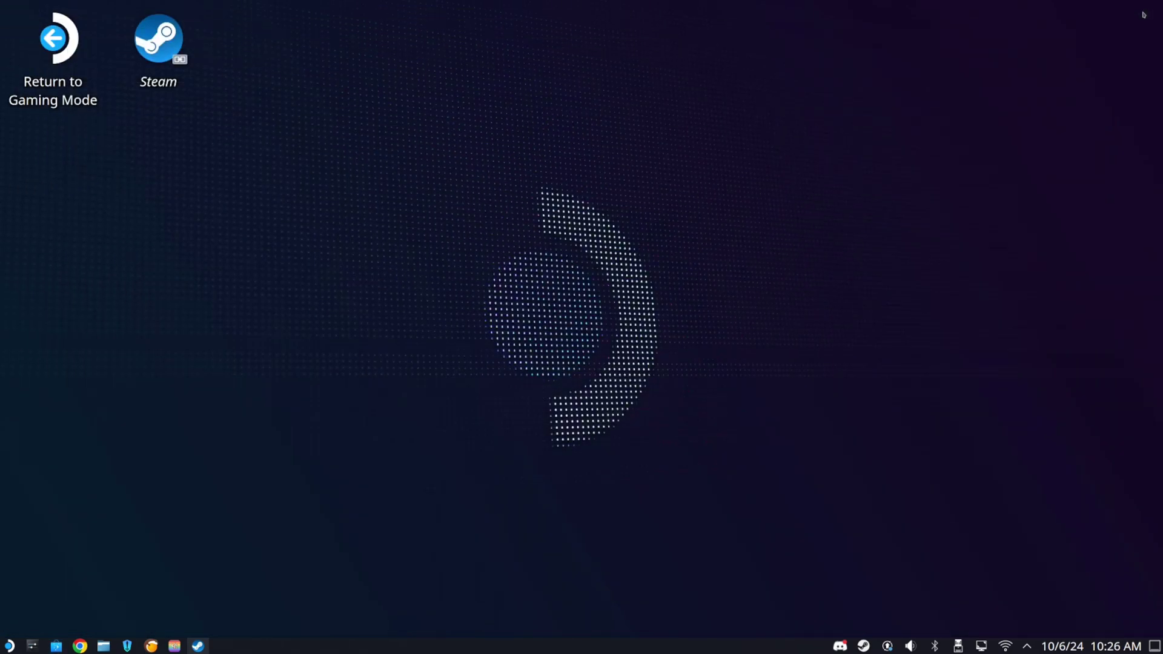
pyautogui.click(158, 46)
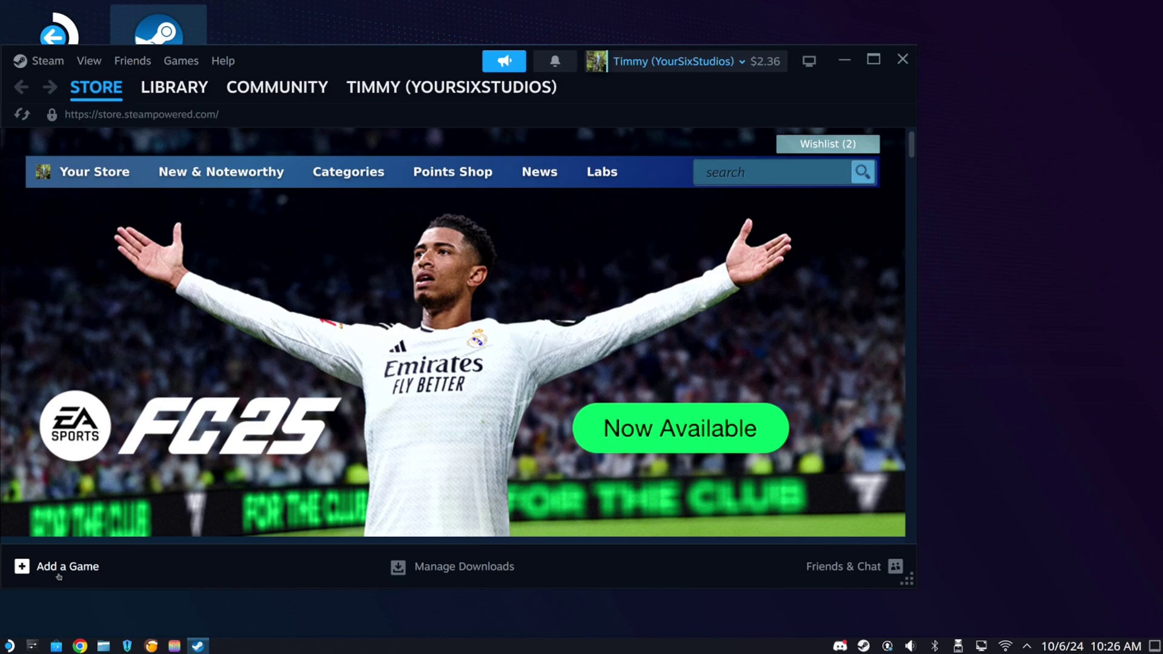
# Choose Add a Non-Steam Game… from Steam's Add a Game menu
pyautogui.click(58, 571)
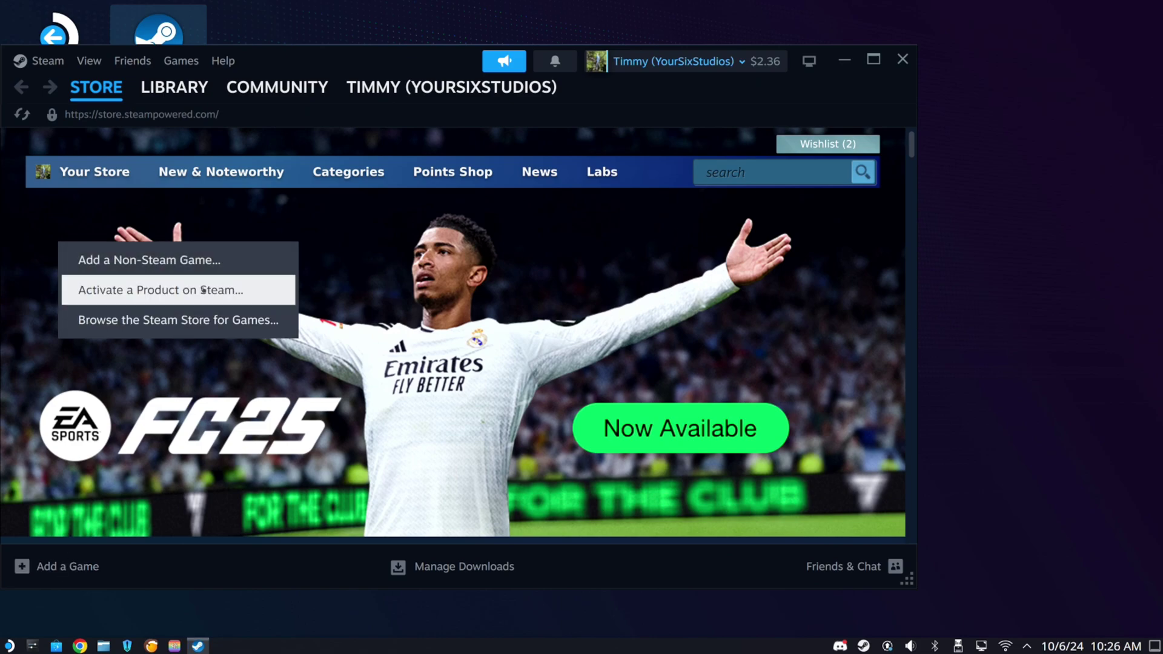
pyautogui.click(184, 261)
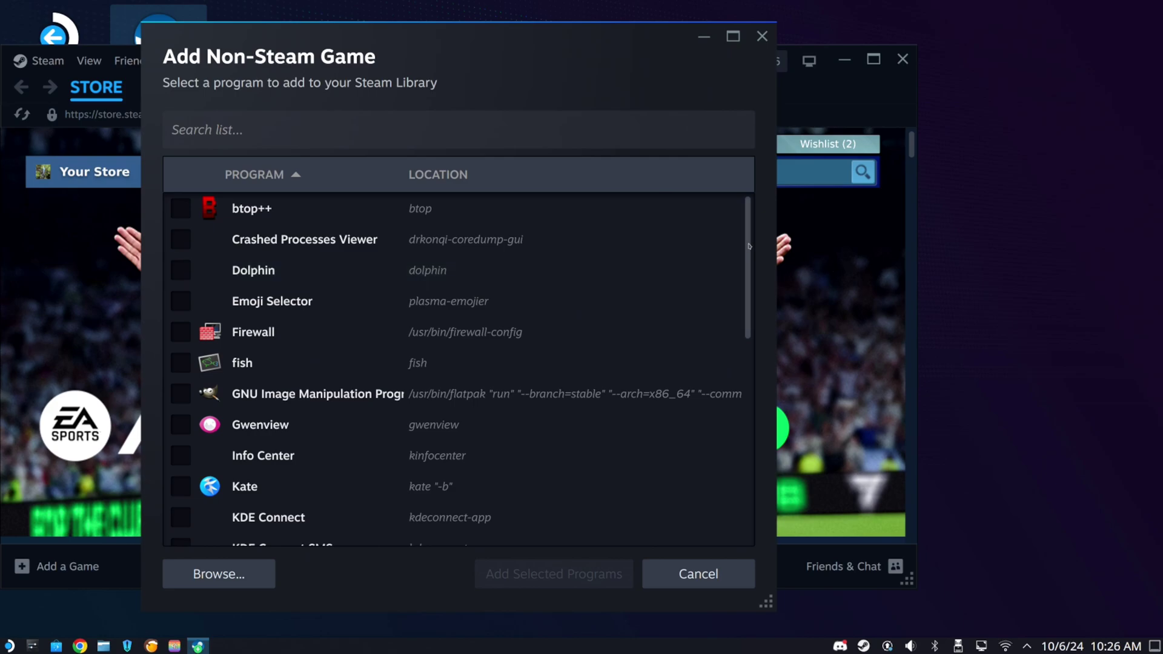
pyautogui.moveTo(749, 245); pyautogui.dragTo(757, 314)
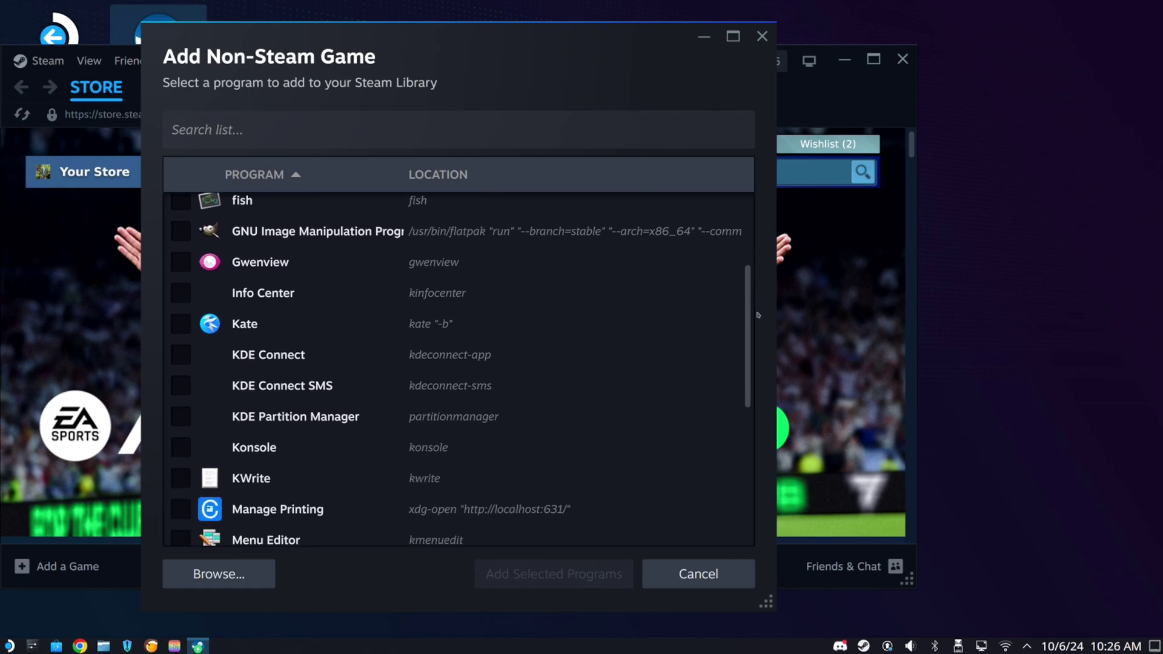
pyautogui.moveTo(757, 314); pyautogui.dragTo(774, 470)
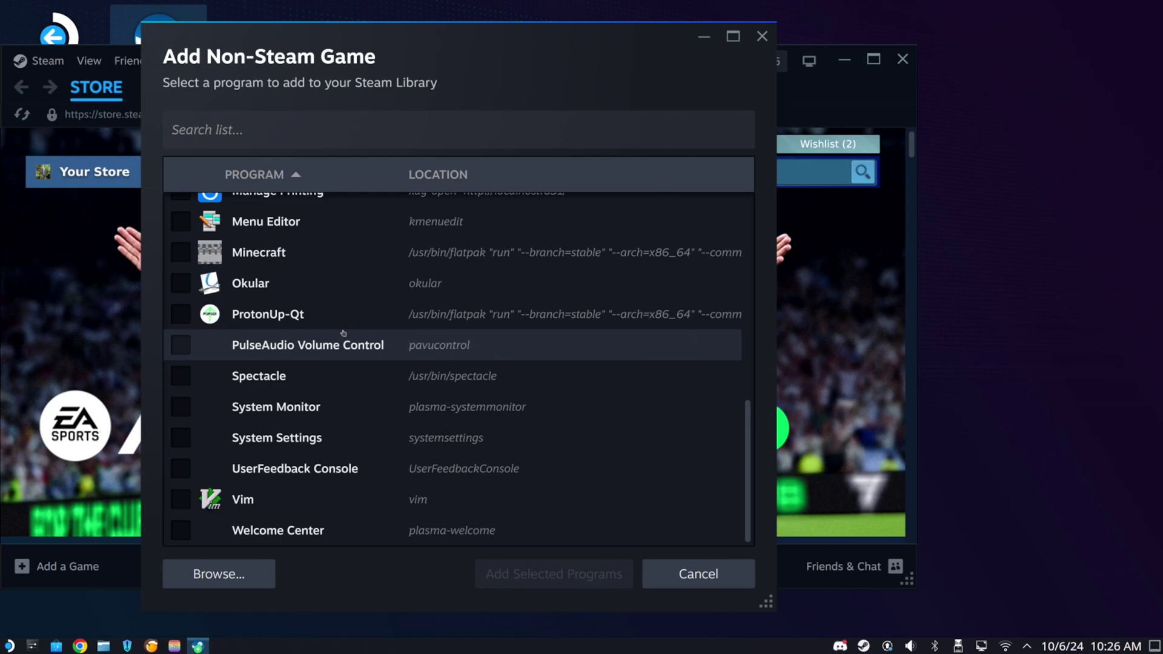
# Tick Minecraft in the Add Non-Steam Game program list
pyautogui.click(196, 256)
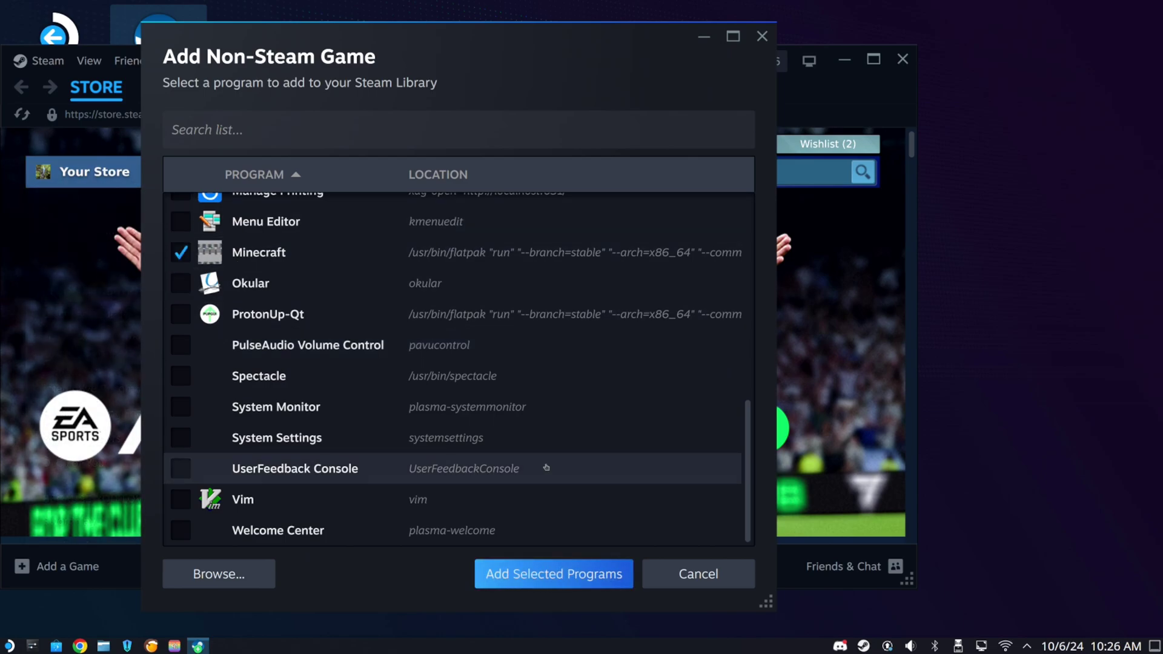
# Add the checked Minecraft to the library, minimize Steam, and clear the desktop selection
pyautogui.click(660, 579)
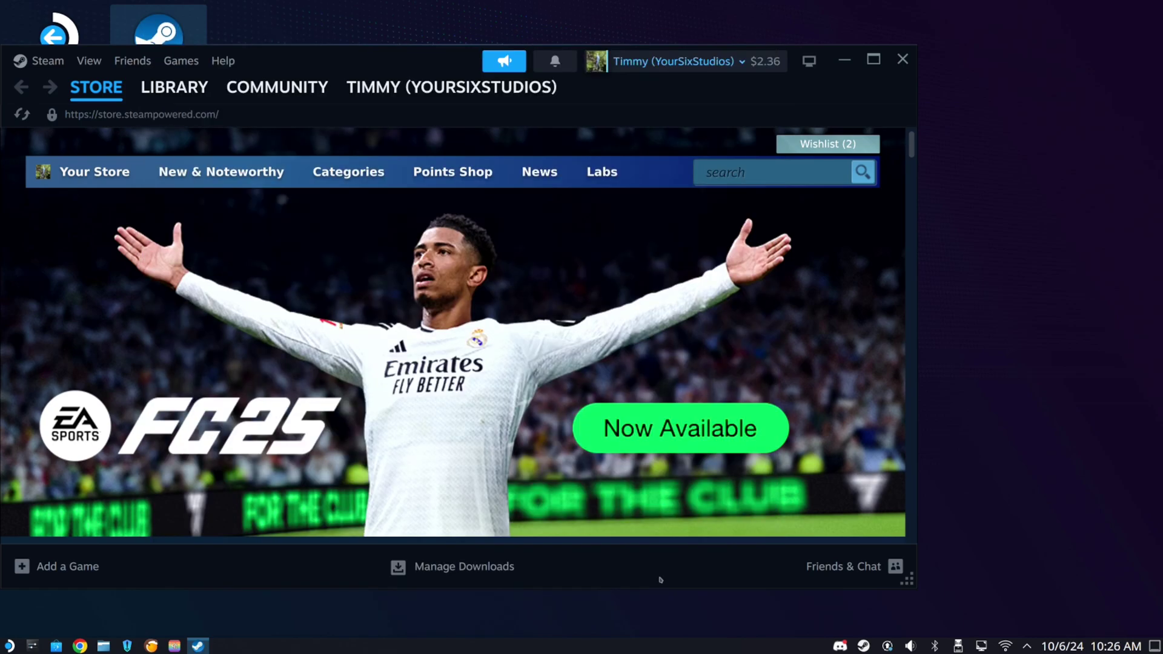
pyautogui.click(836, 64)
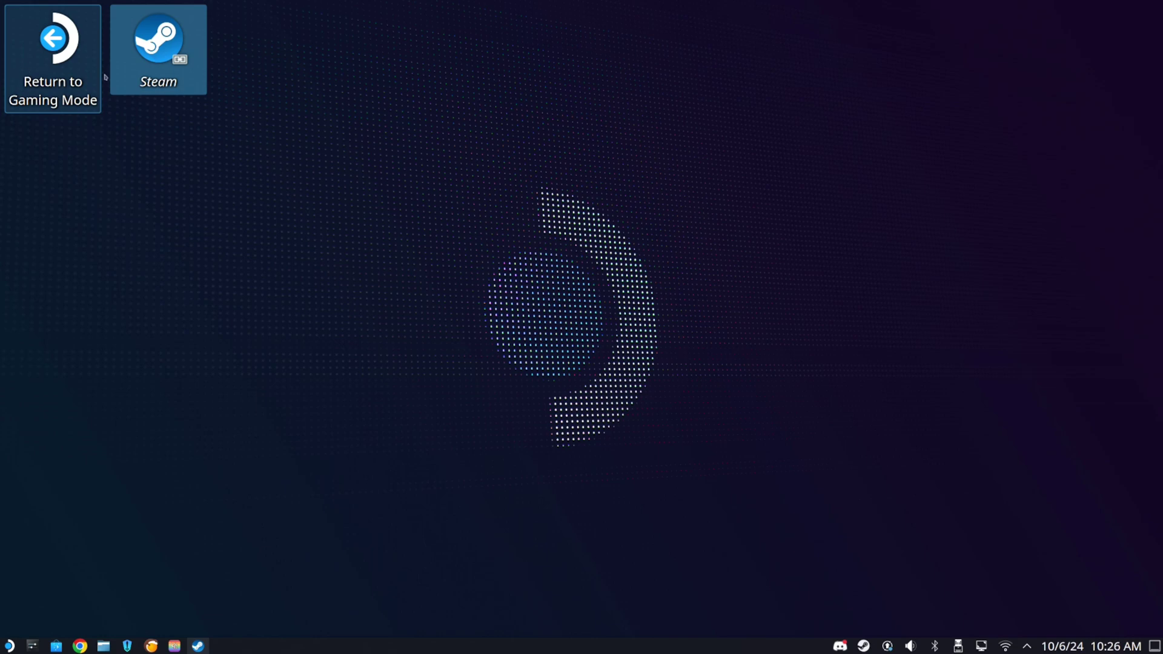
pyautogui.click(454, 163)
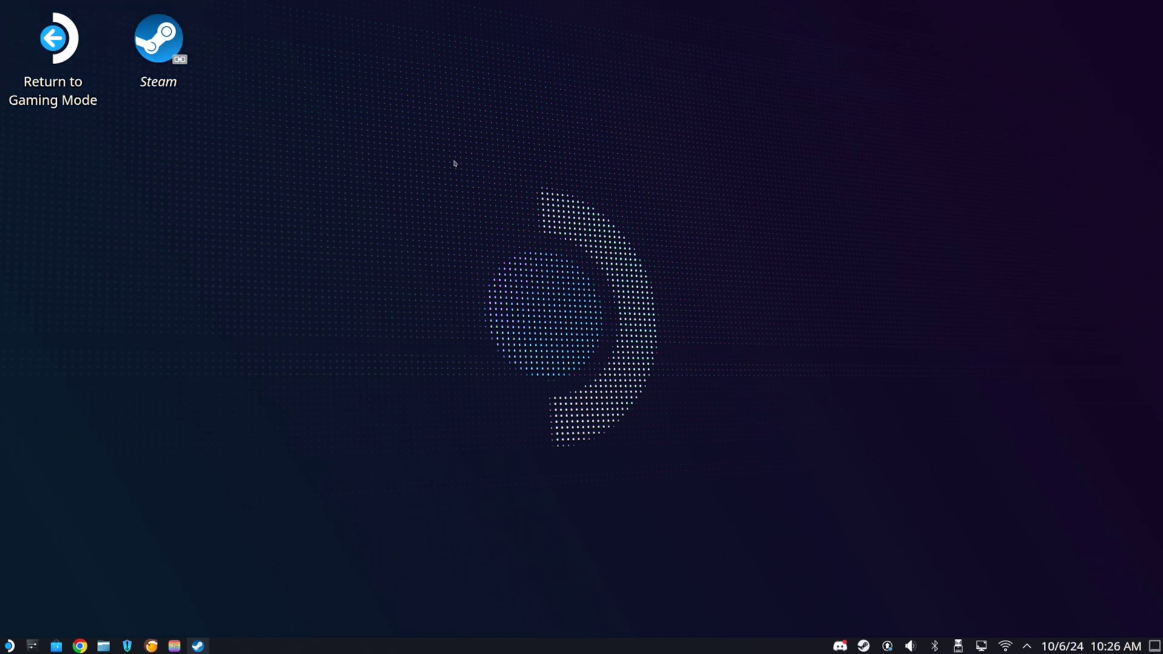
pyautogui.moveTo(364, 136); pyautogui.dragTo(809, 523)
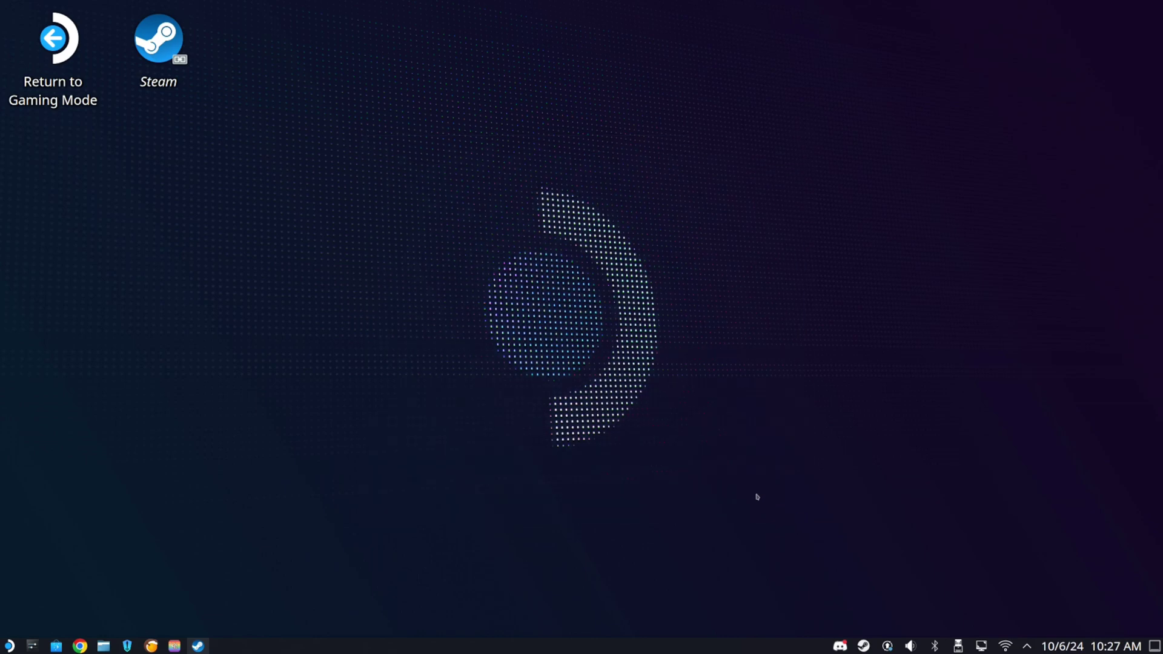